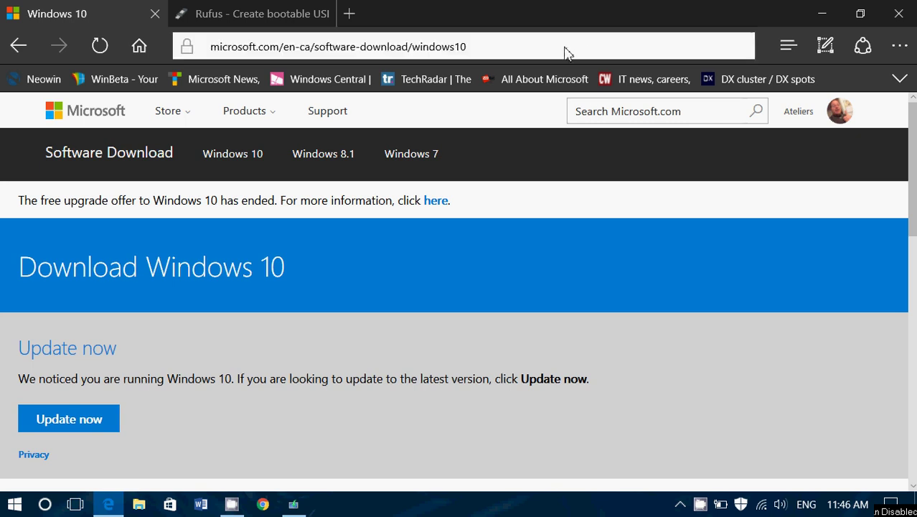
# Copy the Windows 10 download page's address from Edge's address bar.
pyautogui.click(567, 53)
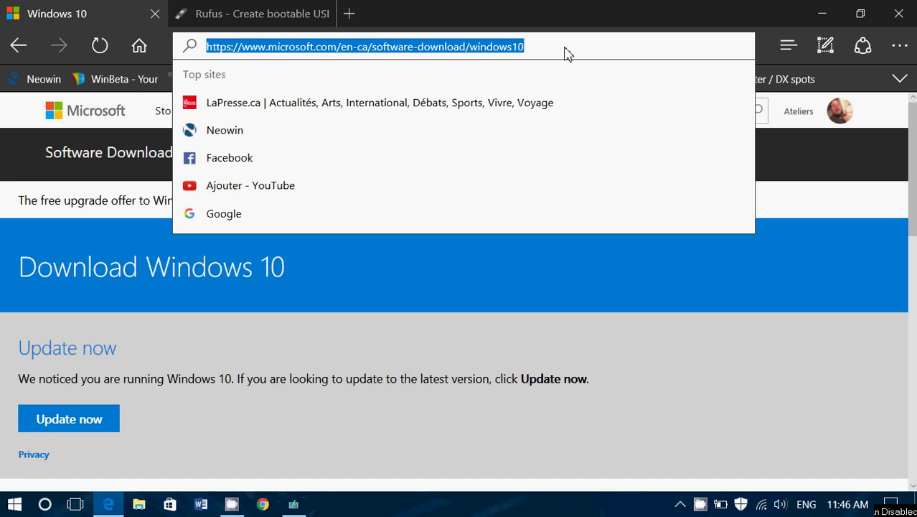
pyautogui.rightClick(567, 54)
pyautogui.click(555, 98)
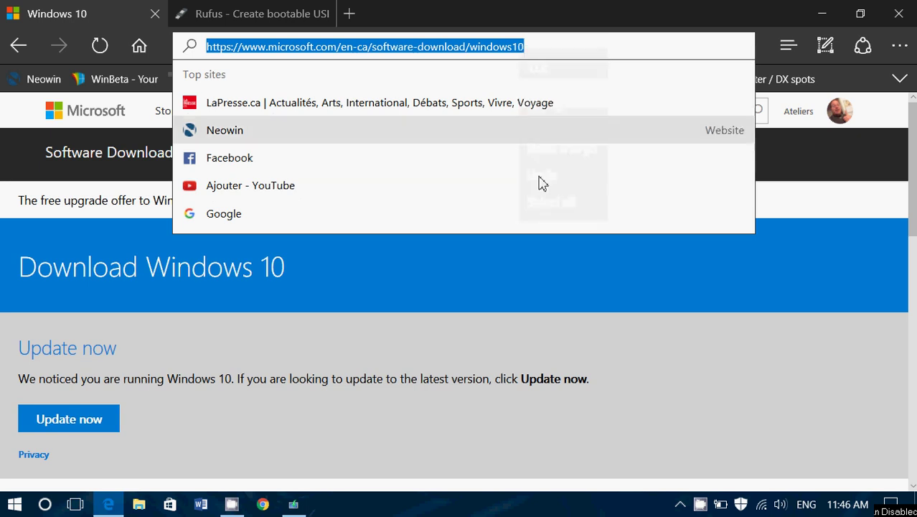
pyautogui.click(617, 356)
# Review the 'Download tool now' section, then bring the Windows 10 Setup window forward.
pyautogui.scroll(-1, 618, 358)
pyautogui.scroll(-3, 619, 361)
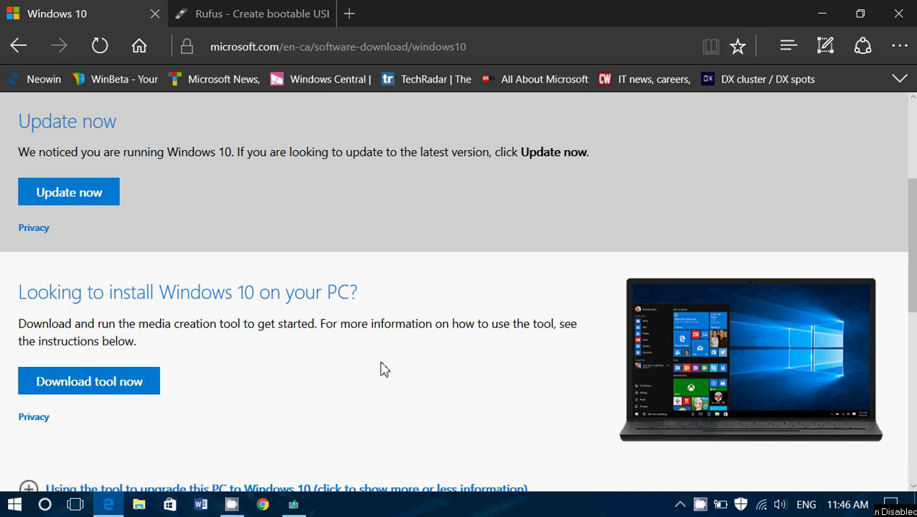
pyautogui.scroll(-2, 384, 368)
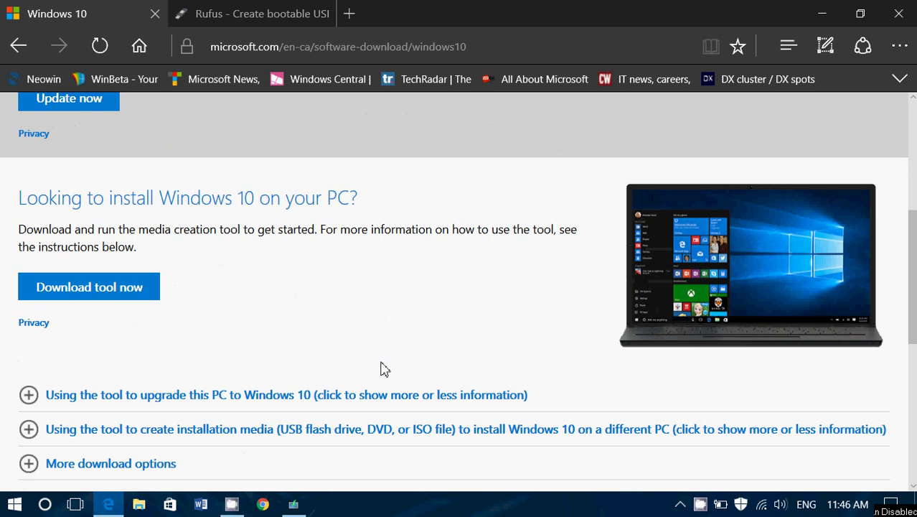
pyautogui.scroll(5, 384, 368)
pyautogui.click(298, 504)
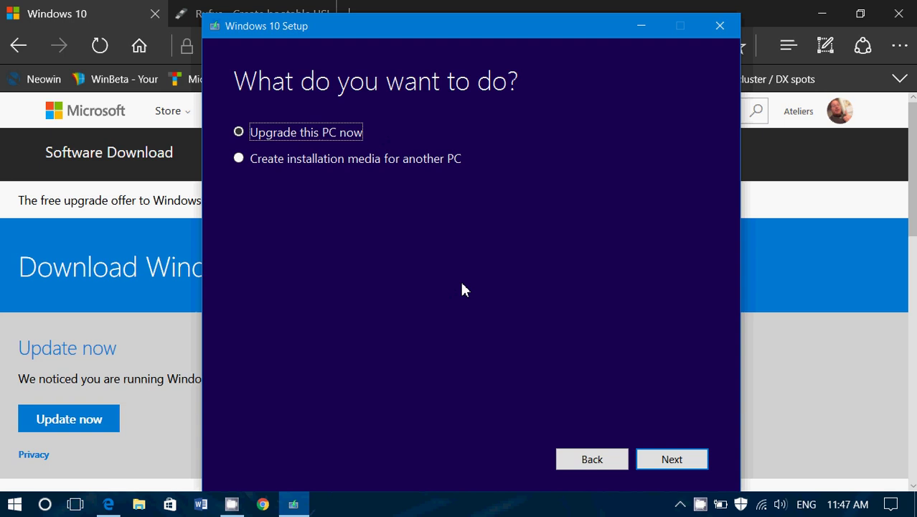
# Choose to create installation media for another PC and unlock the language and edition choices.
pyautogui.click(240, 162)
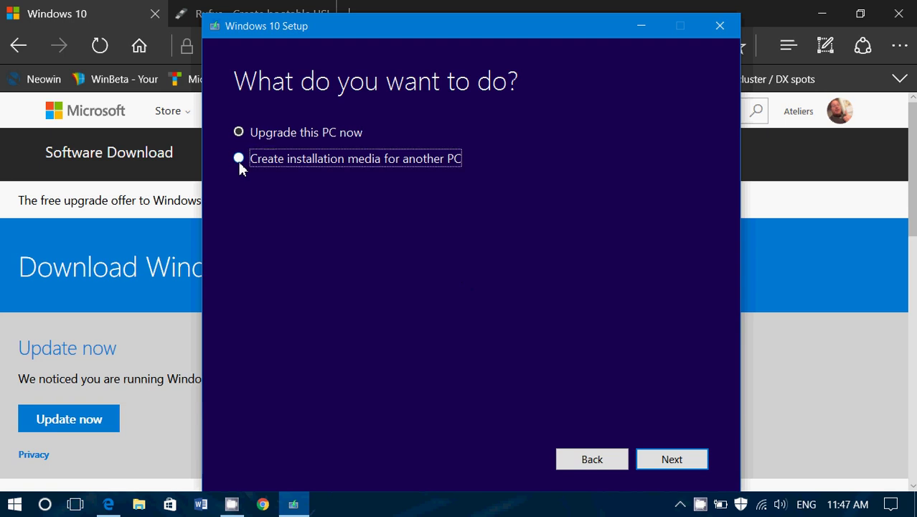
pyautogui.click(682, 459)
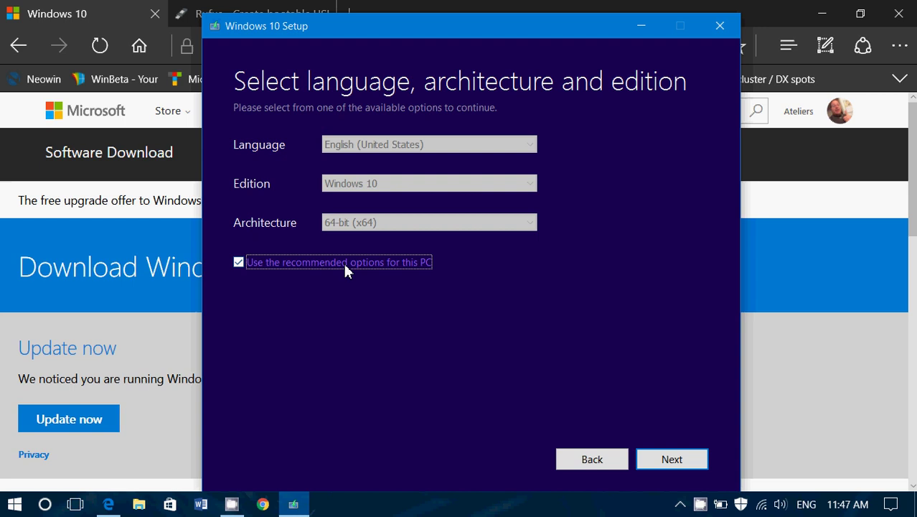
pyautogui.click(239, 263)
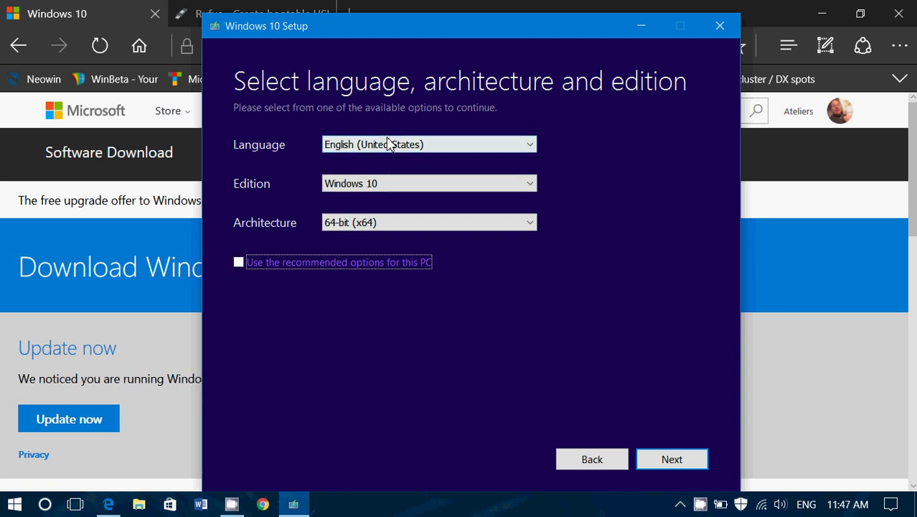
# Check the edition and architecture lists, then keep the recommended English (US), Windows 10, 64-bit.
pyautogui.click(388, 184)
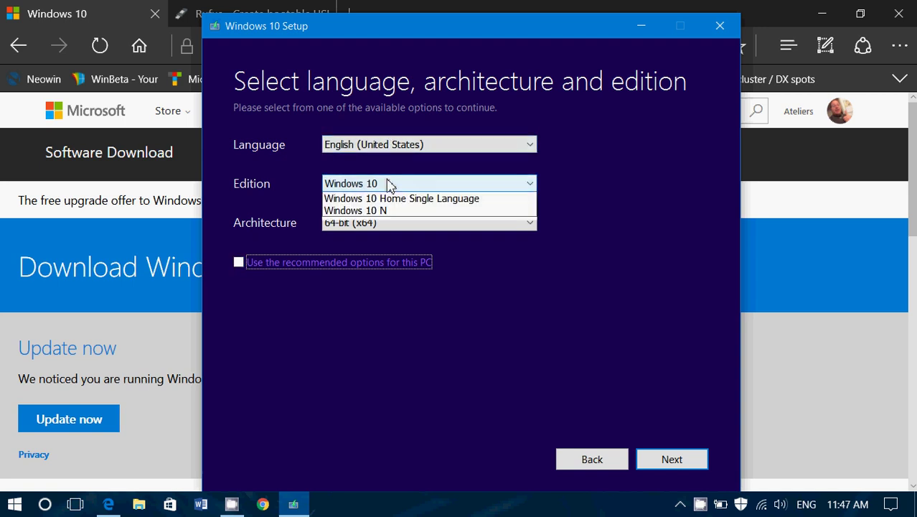
pyautogui.click(388, 184)
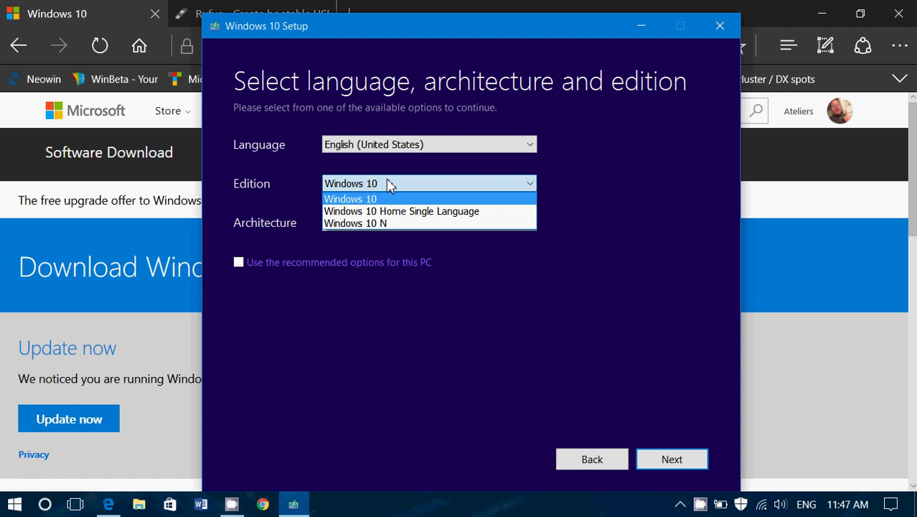
pyautogui.click(388, 184)
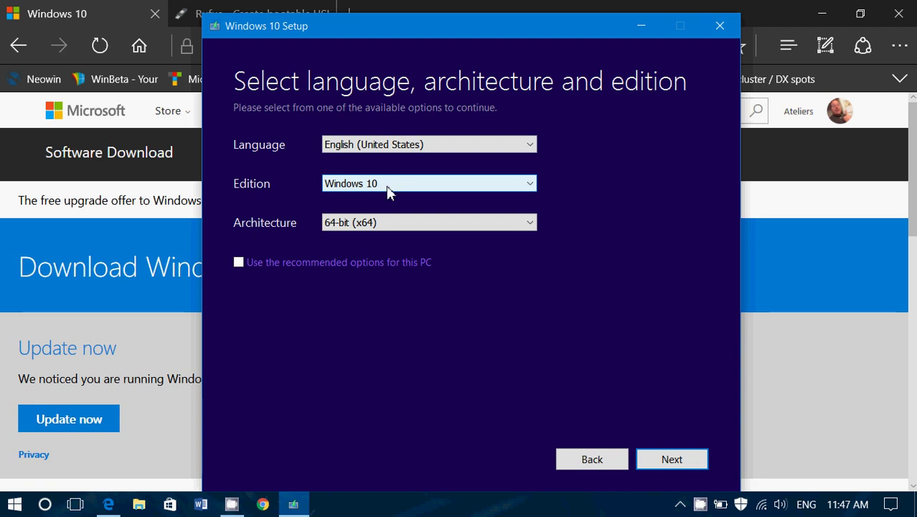
pyautogui.click(388, 226)
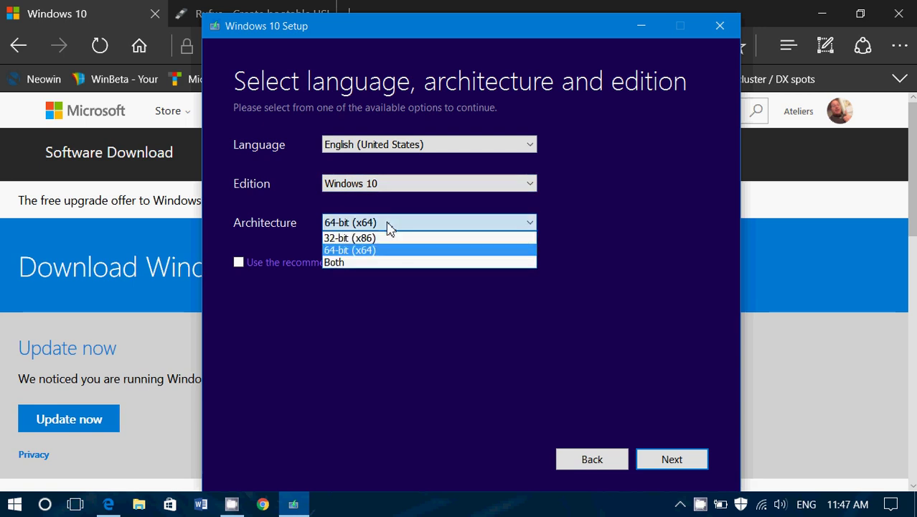
pyautogui.click(388, 226)
pyautogui.click(240, 262)
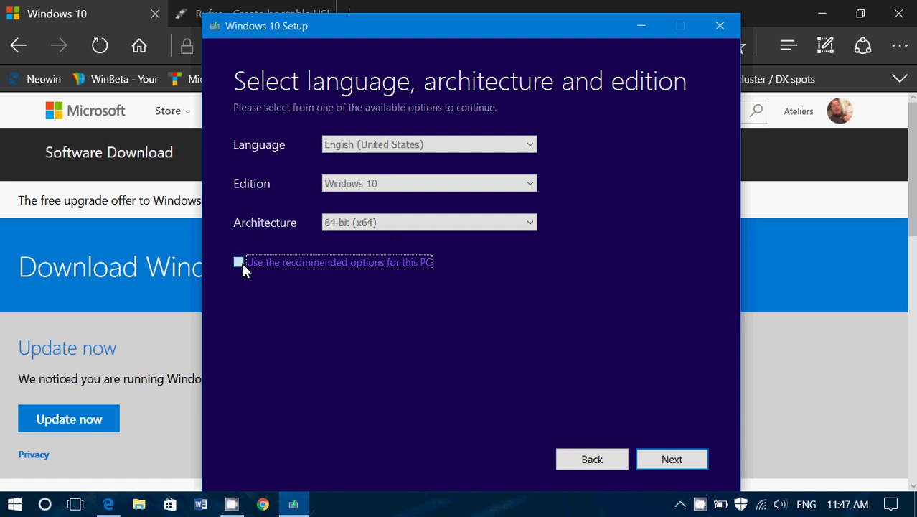
pyautogui.click(691, 464)
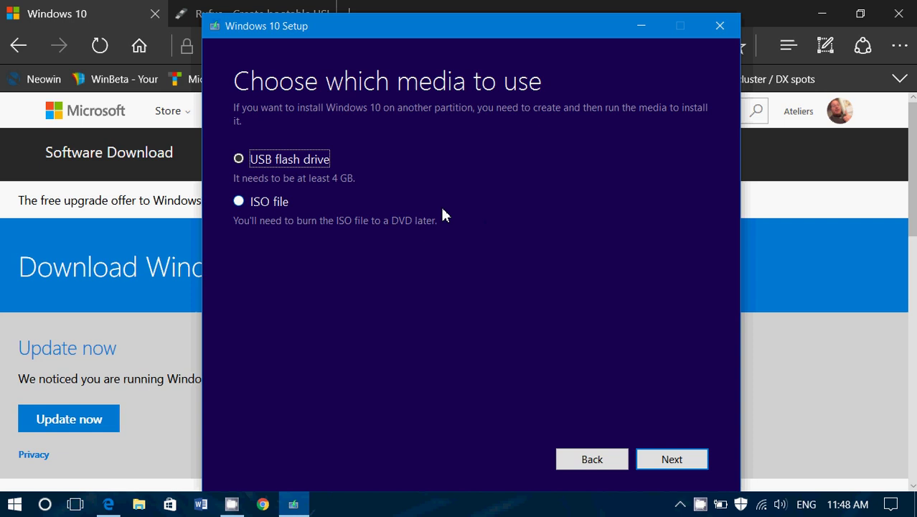
# Select 'ISO file' as the media type and move the Setup window lower.
pyautogui.click(240, 203)
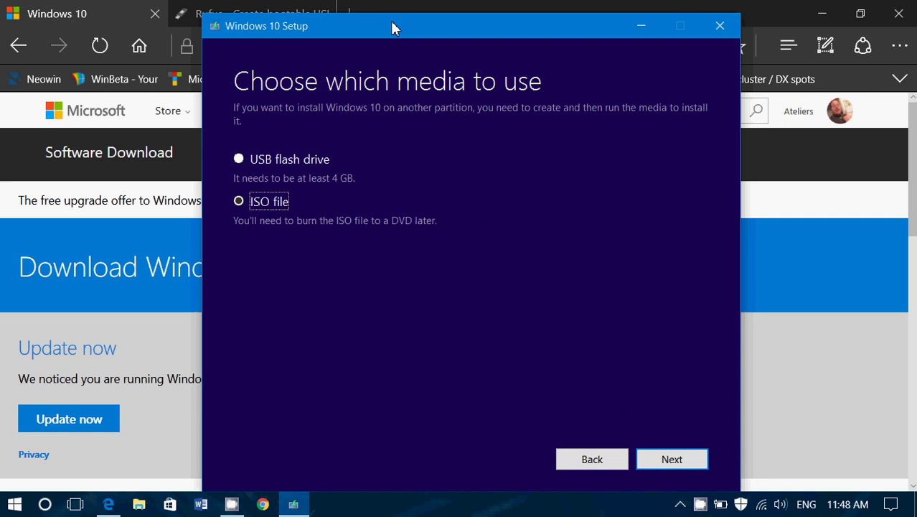
pyautogui.moveTo(391, 26); pyautogui.dragTo(388, 120)
# Look over the Rufus tab, then return to the Download Windows 10 tab.
pyautogui.click(263, 13)
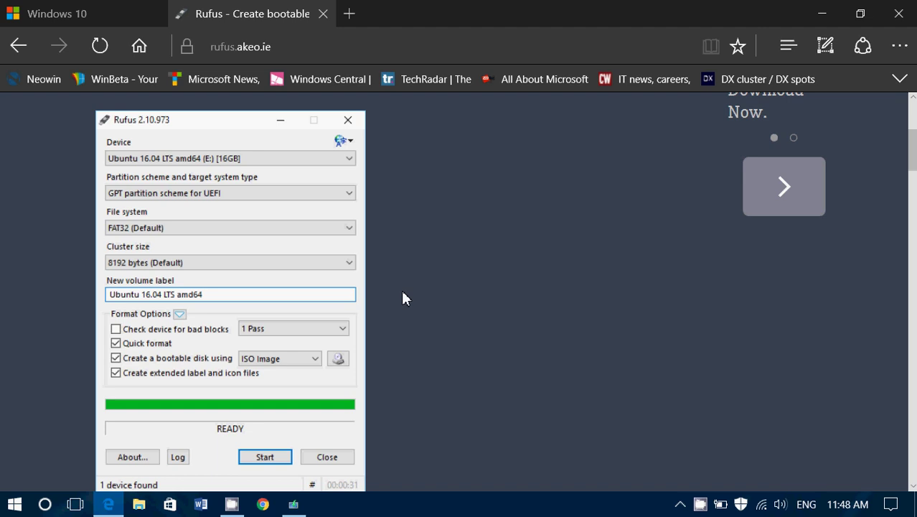
pyautogui.click(47, 13)
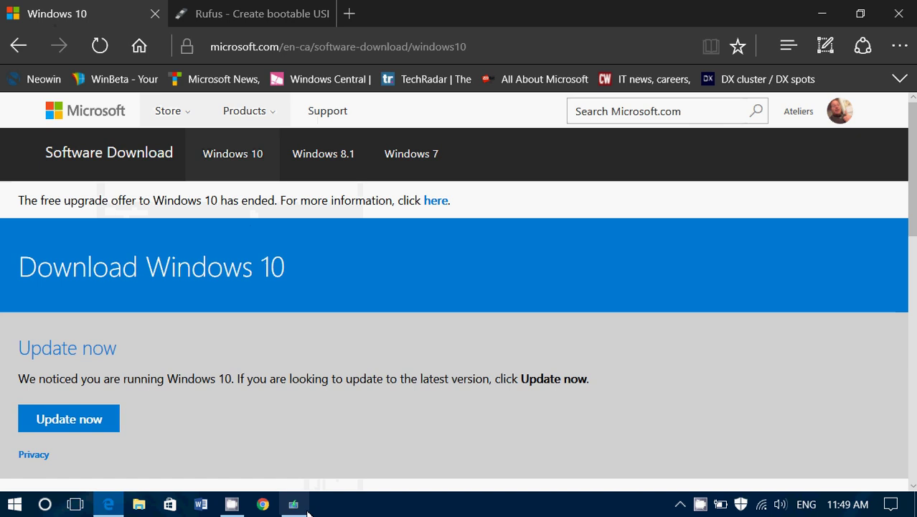
# Bring Windows 10 Setup forward, confirm ISO file as the media and continue.
pyautogui.click(292, 504)
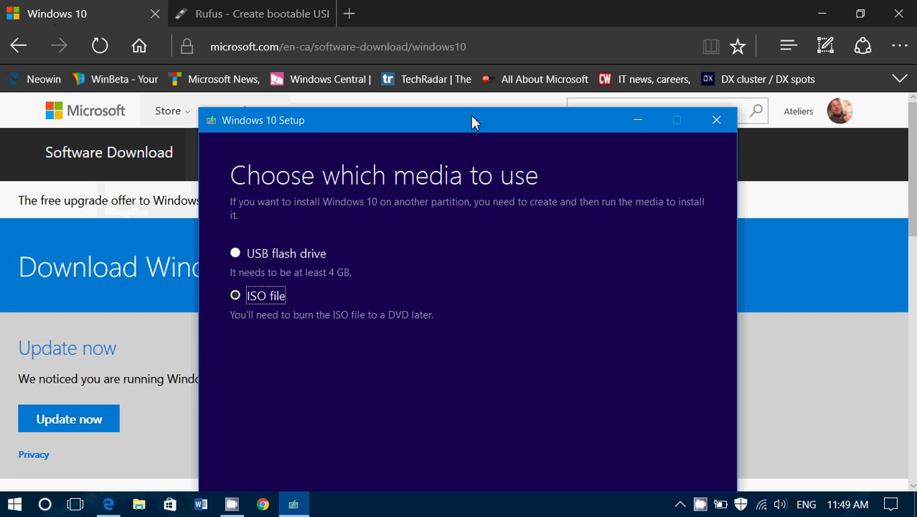
pyautogui.moveTo(471, 124); pyautogui.dragTo(472, 69)
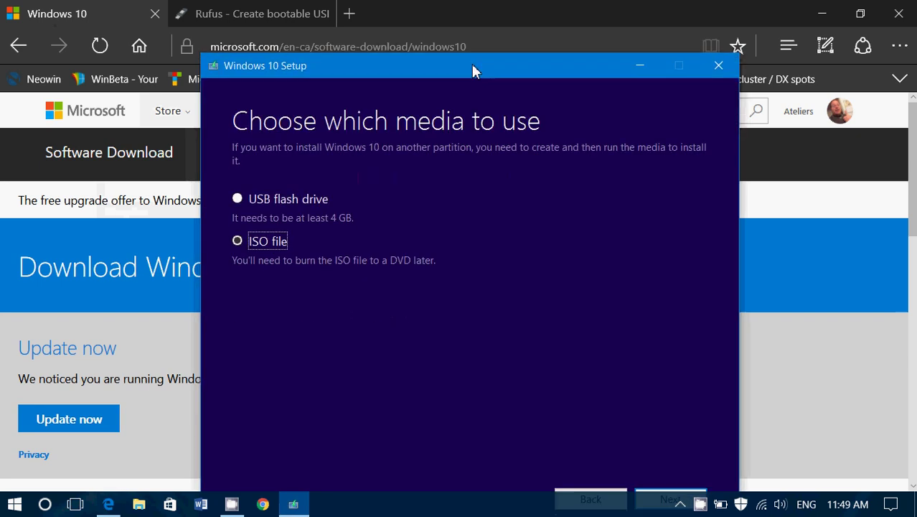
pyautogui.click(237, 241)
pyautogui.moveTo(574, 68); pyautogui.dragTo(577, 40)
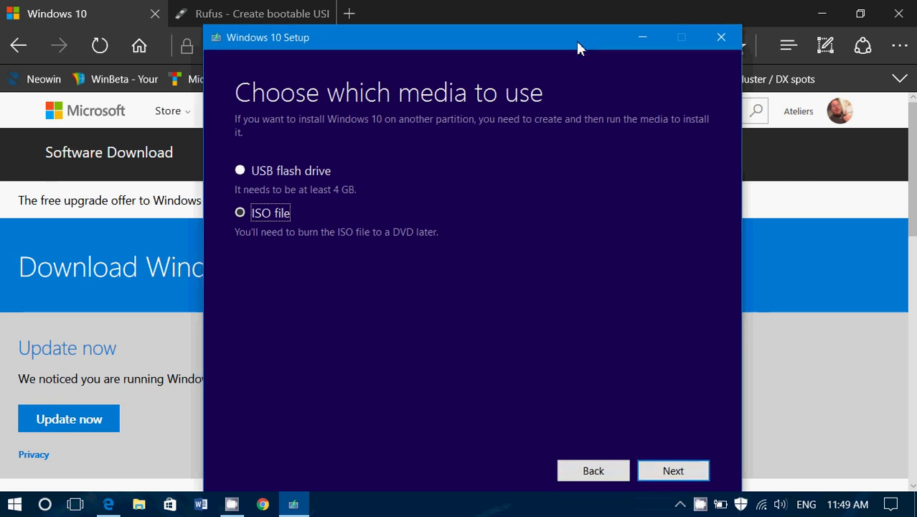
pyautogui.click(678, 471)
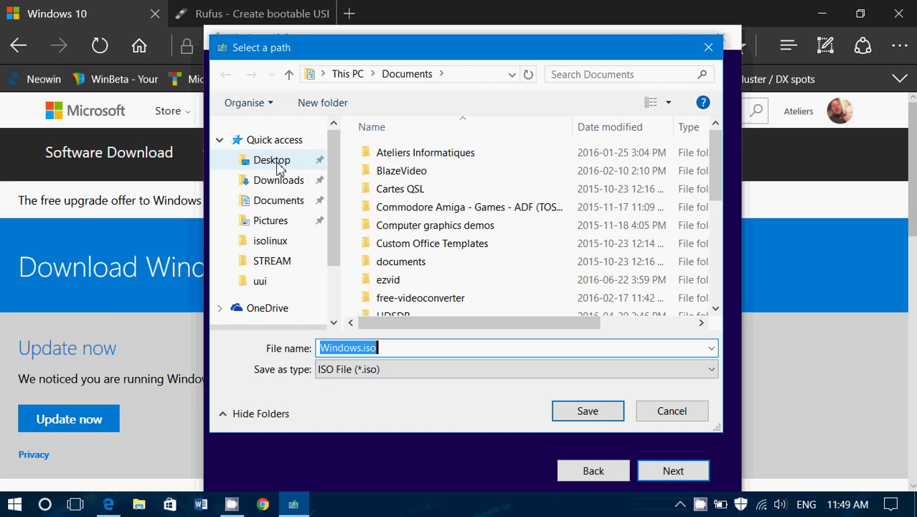
# Set the ISO's save location to the Desktop with file name 'Windows 10 1607 update'.
pyautogui.click(277, 167)
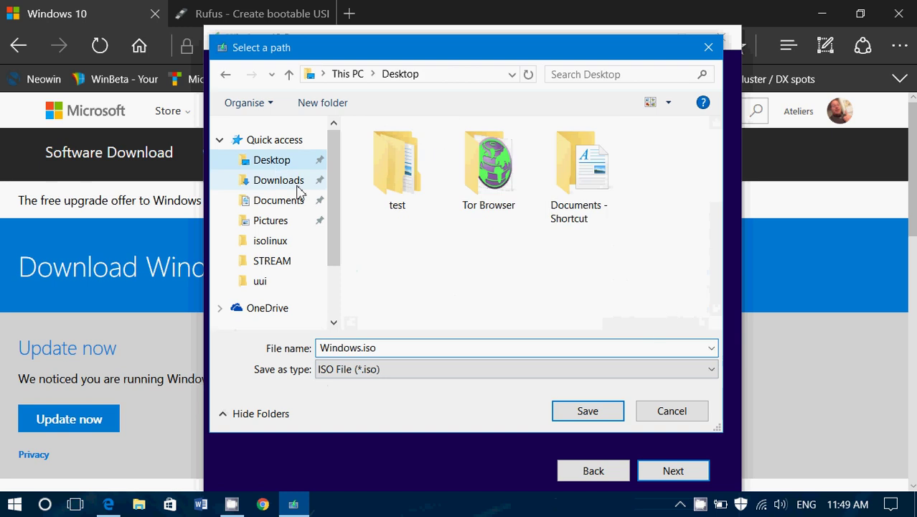
pyautogui.doubleClick(389, 352)
pyautogui.write('W')
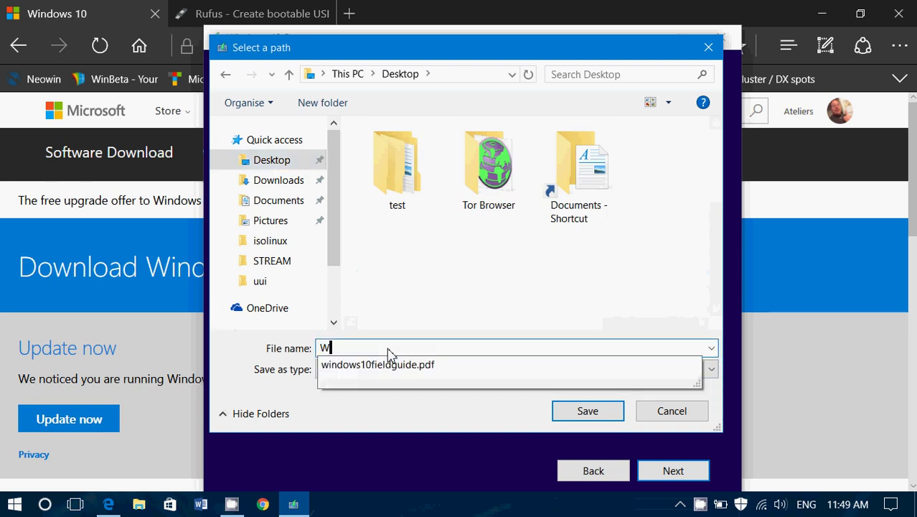
pyautogui.write('indows 10 1607')
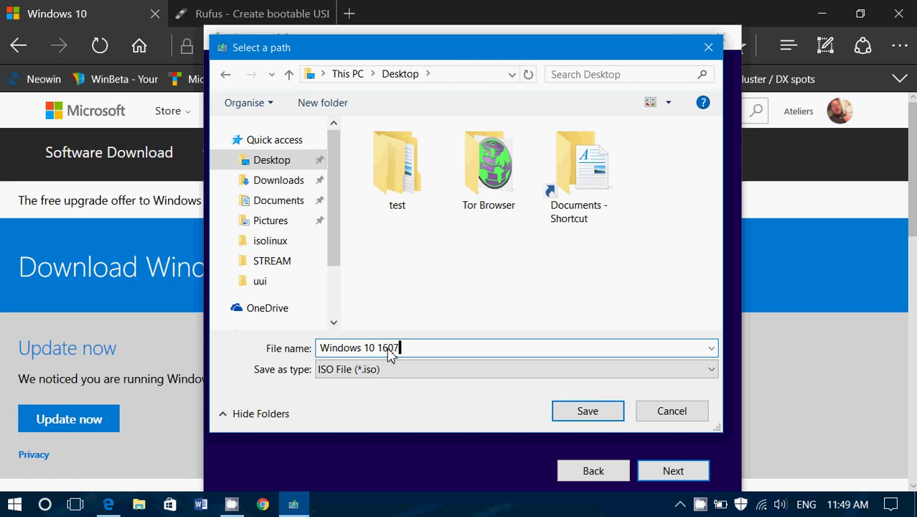
pyautogui.write(' update')
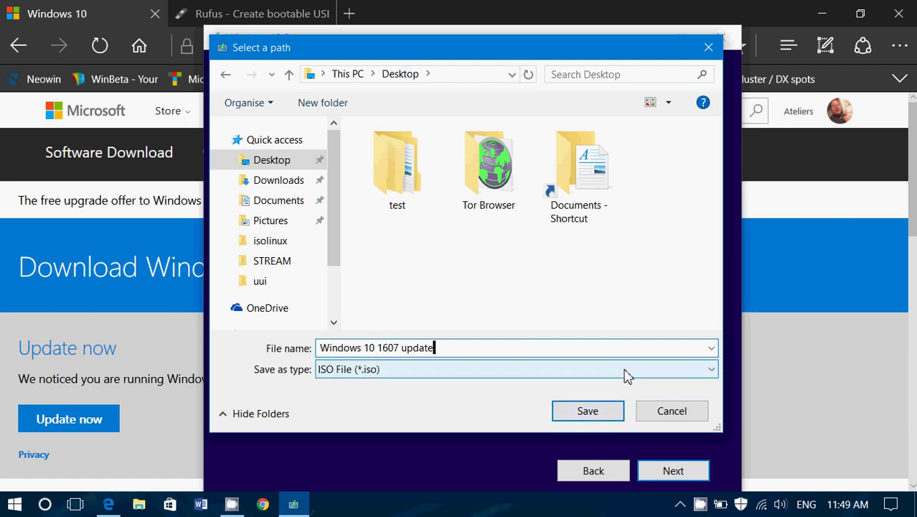
pyautogui.click(689, 420)
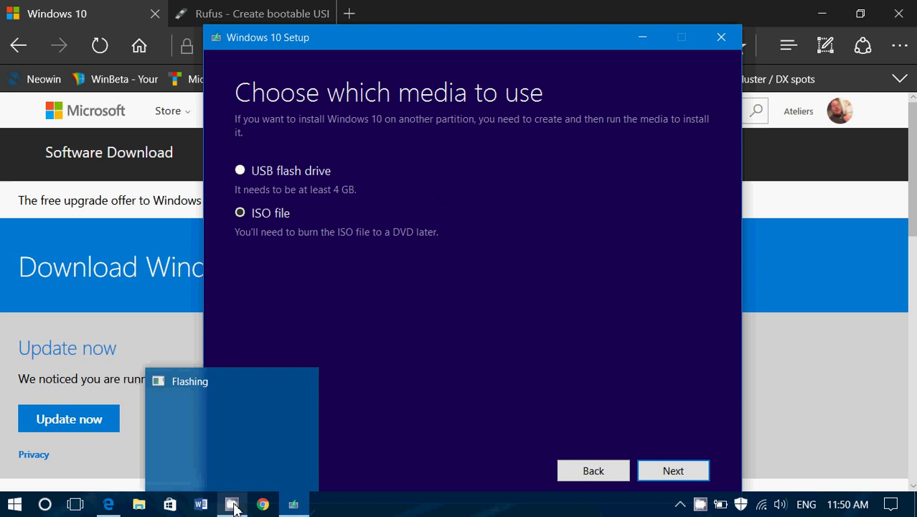
# Cancel the Select a path dialog, leaving ISO file selected and no save location set.
pyautogui.click(701, 504)
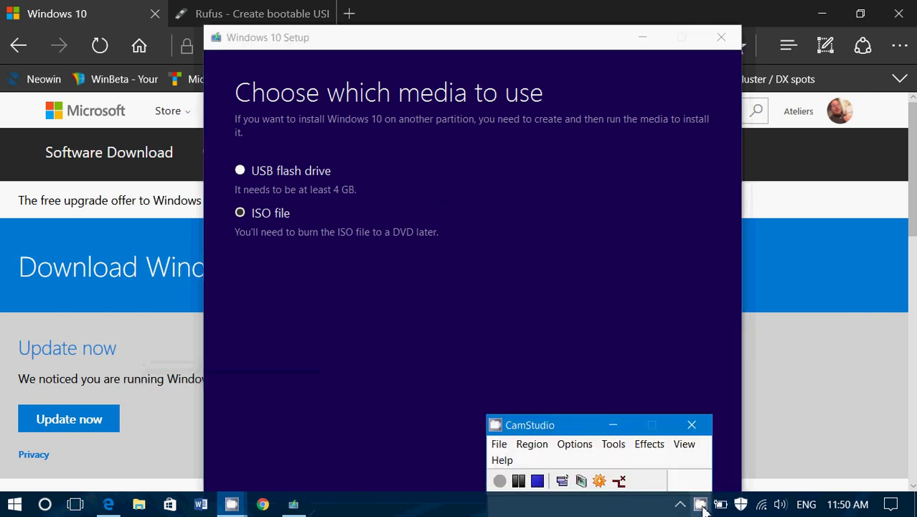